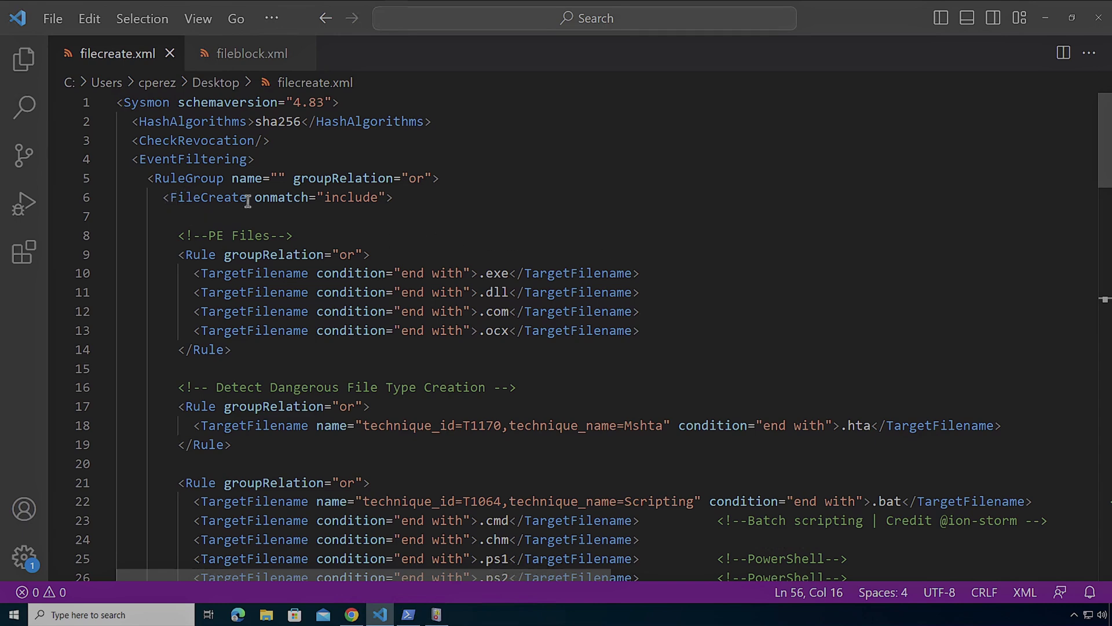
Collapse and re-expand the include FileCreate block in filecreate.xml to review its rules.
left_click(139, 200)
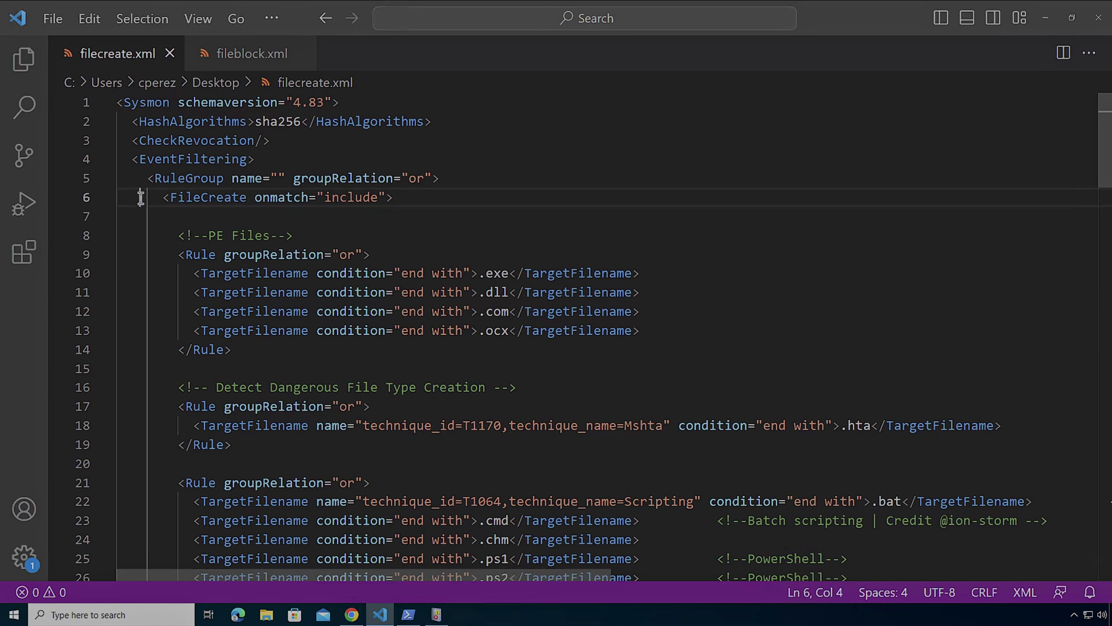
left_click(106, 198)
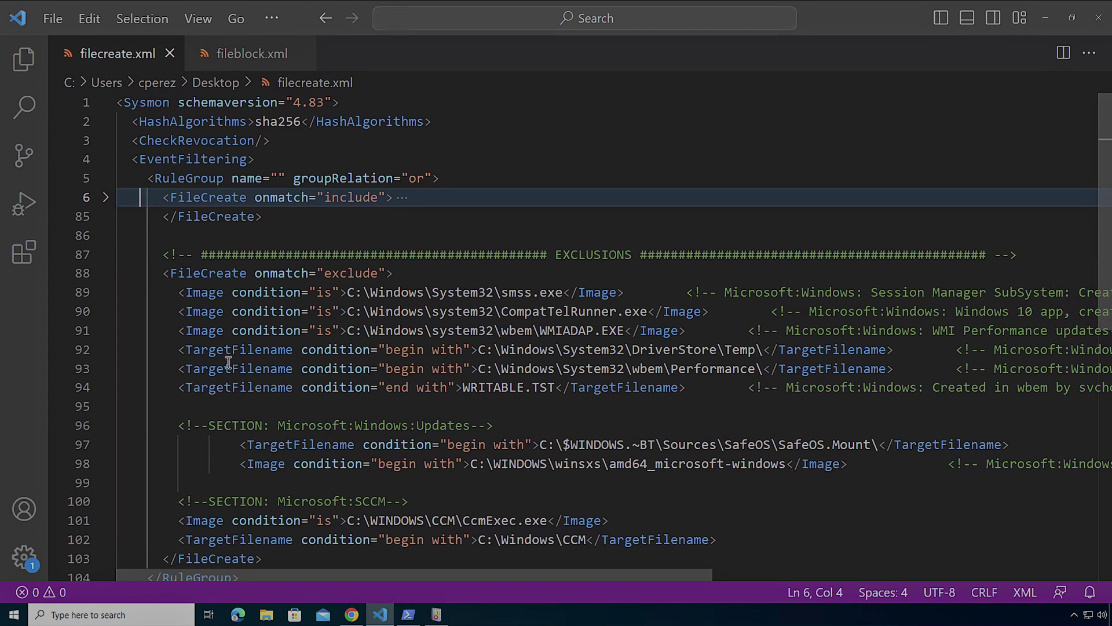
scroll(228, 362, "down", 2)
scroll(228, 362, "down", 1)
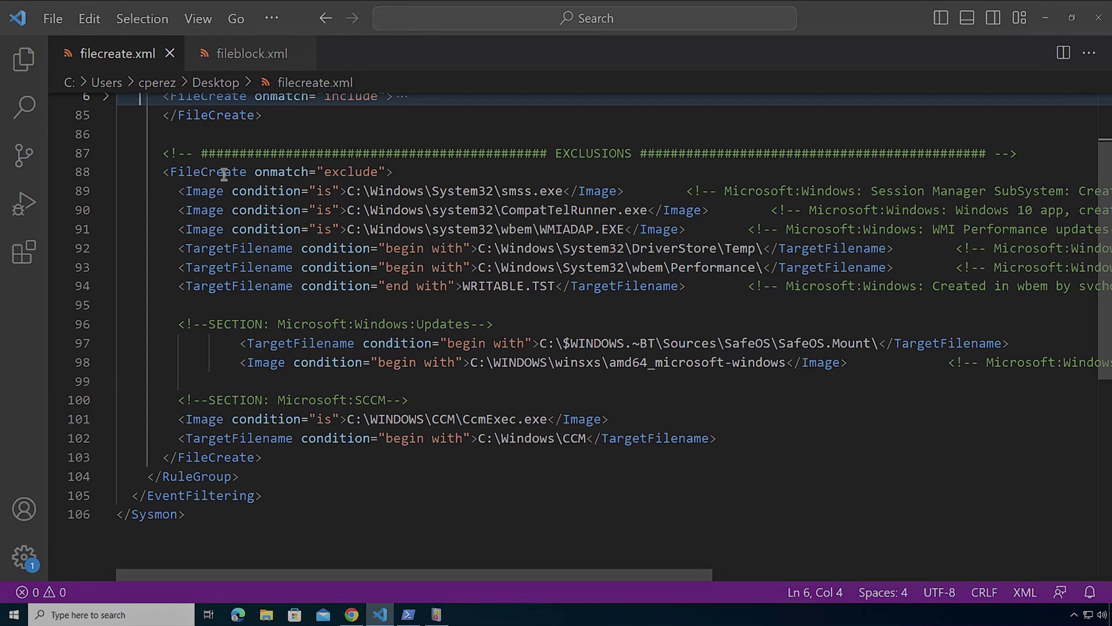
scroll(168, 122, "up", 1)
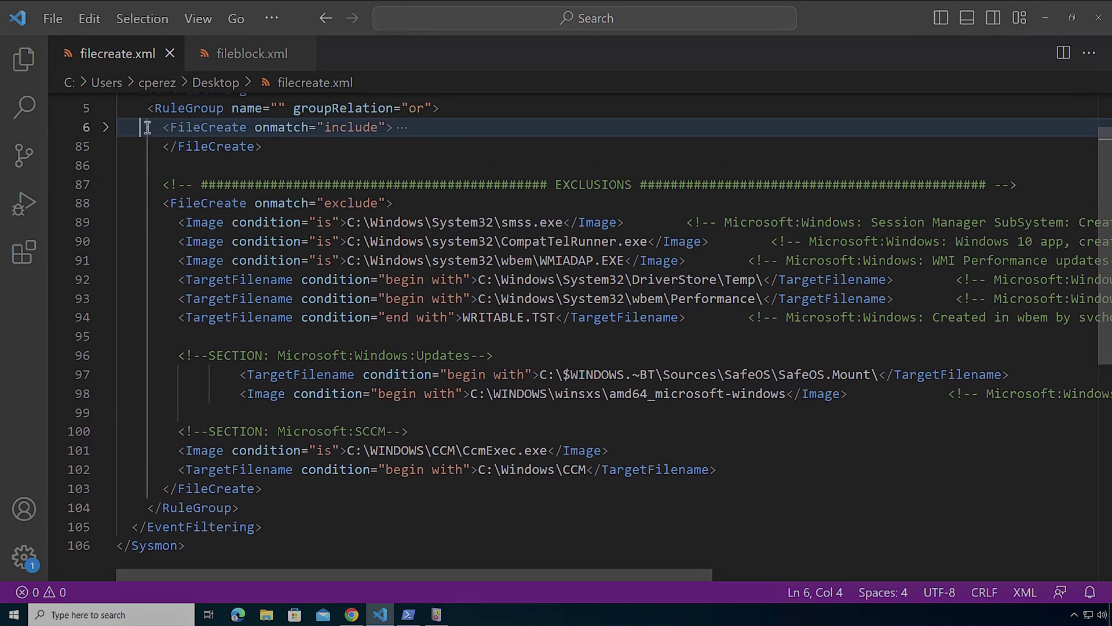
left_click(106, 129)
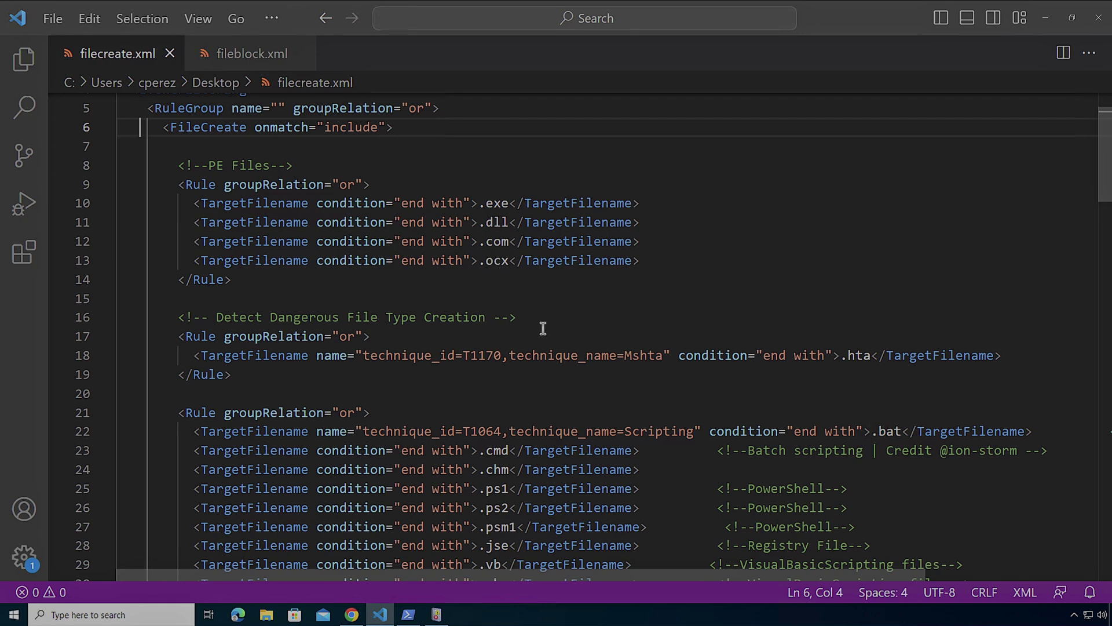
Scroll the LOLDrivers README to Sigma and Sysmon Detection and follow the sysmon link.
scroll(543, 328, "down", 1)
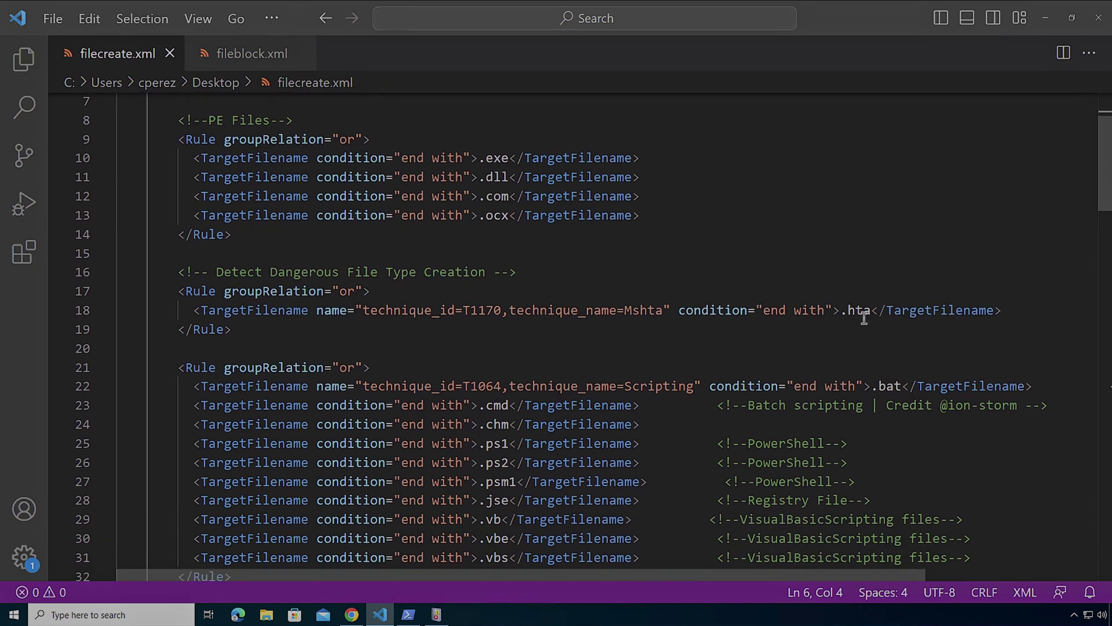
scroll(826, 350, "down", 2)
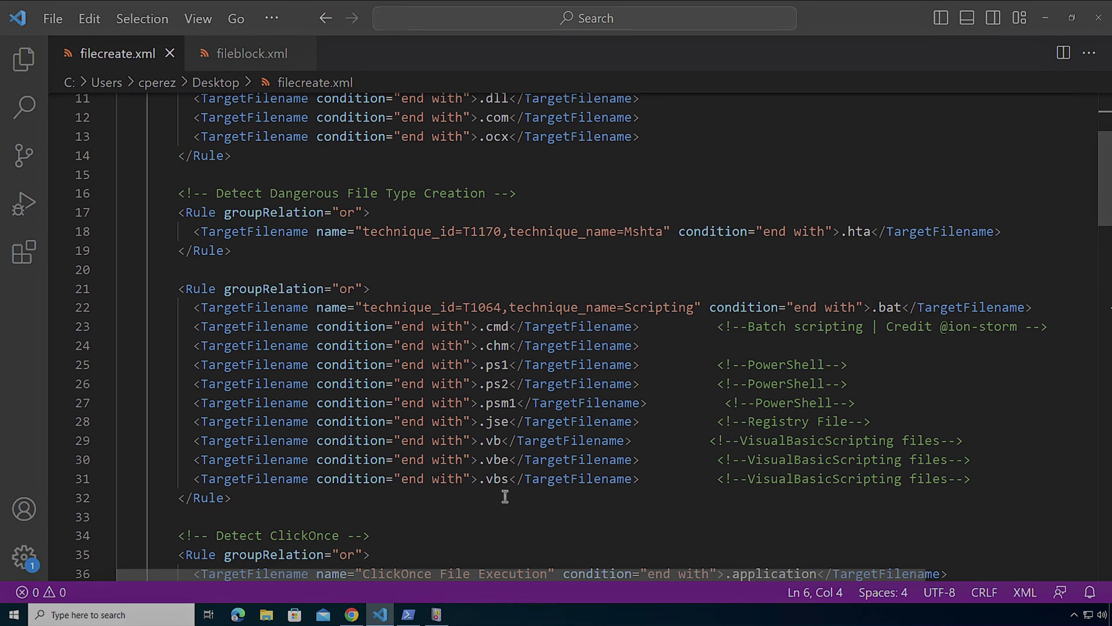
scroll(499, 490, "down", 2)
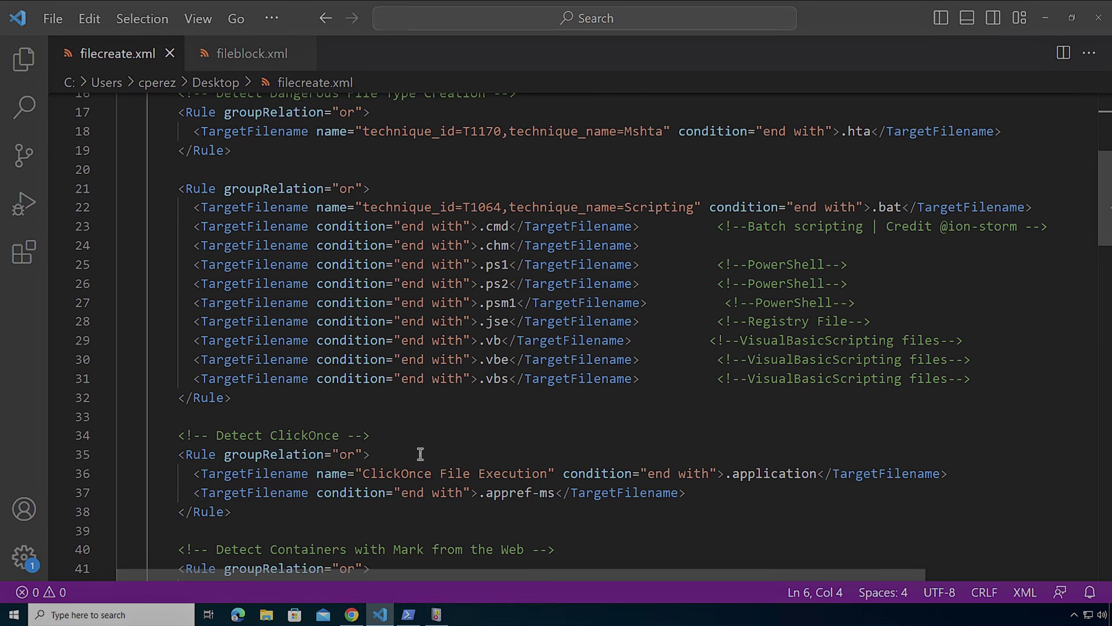
scroll(462, 481, "down", 3)
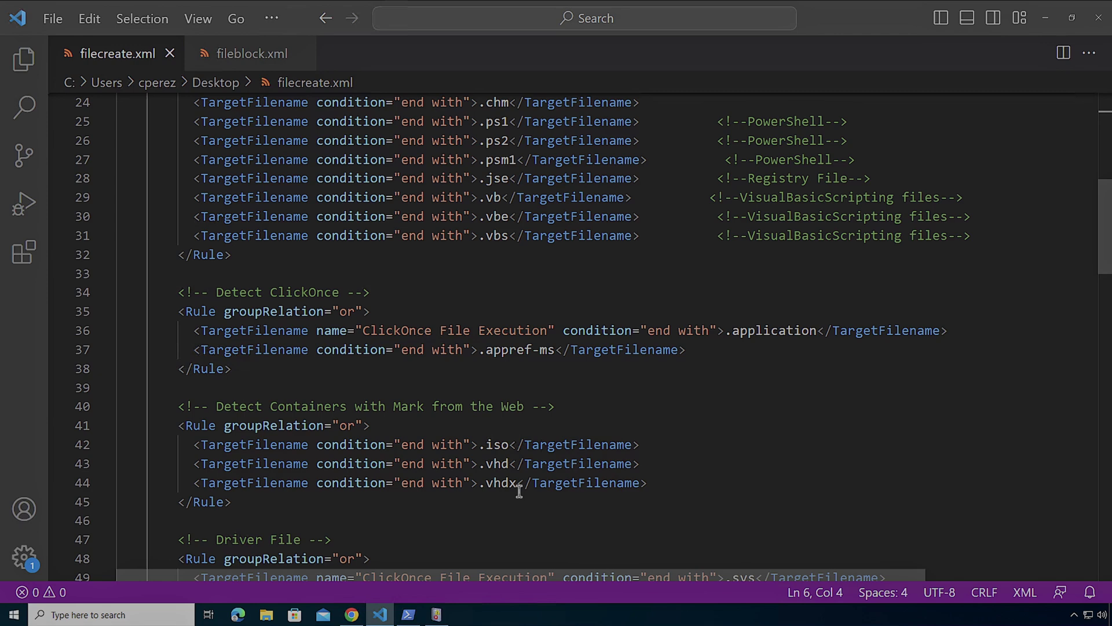
scroll(519, 491, "down", 2)
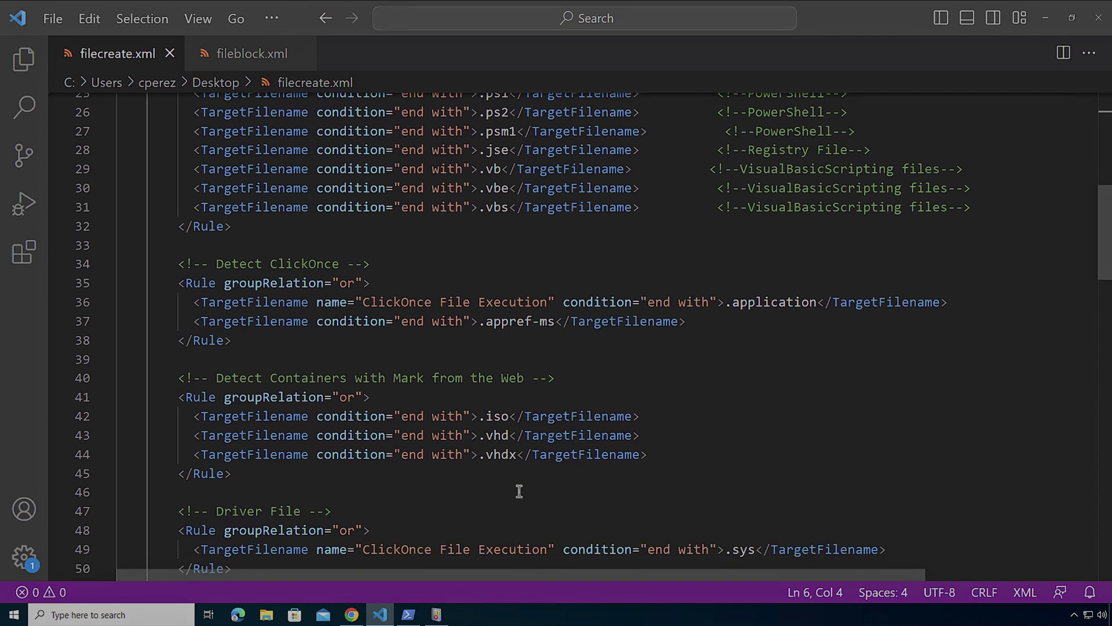
scroll(519, 491, "down", 1)
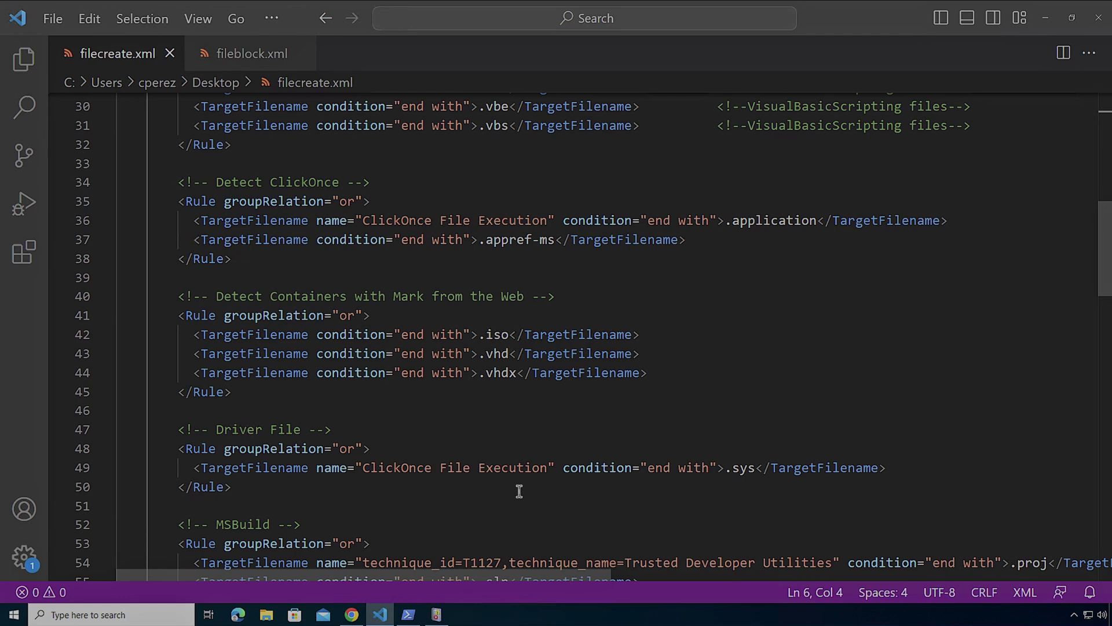
scroll(519, 491, "down", 2)
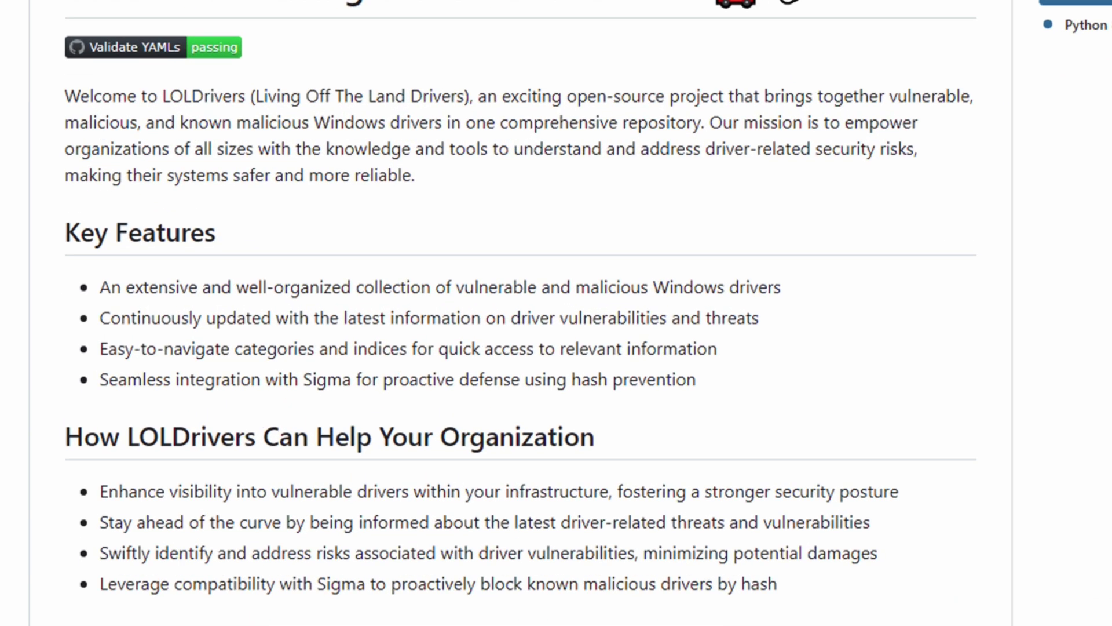
scroll(124, 303, "down", 3)
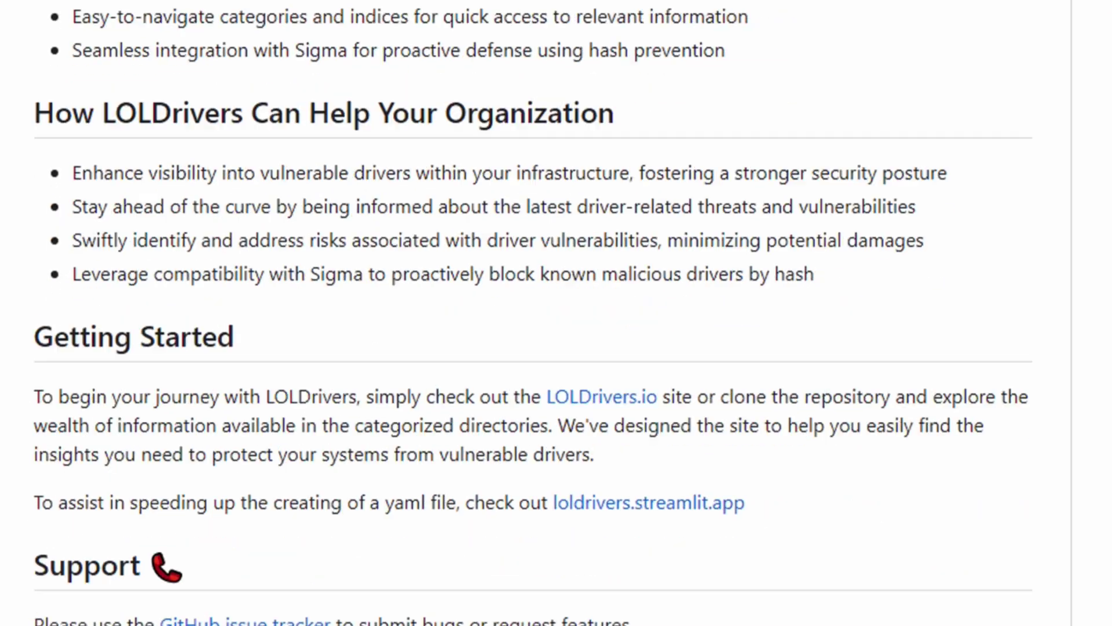
scroll(533, 313, "down", 4)
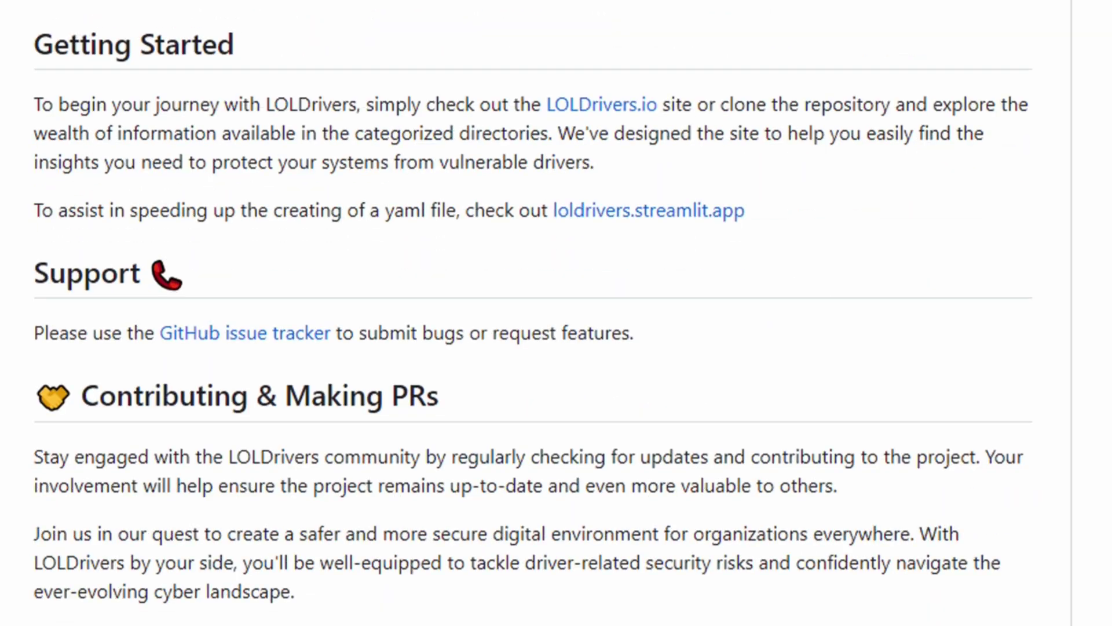
scroll(533, 313, "down", 1)
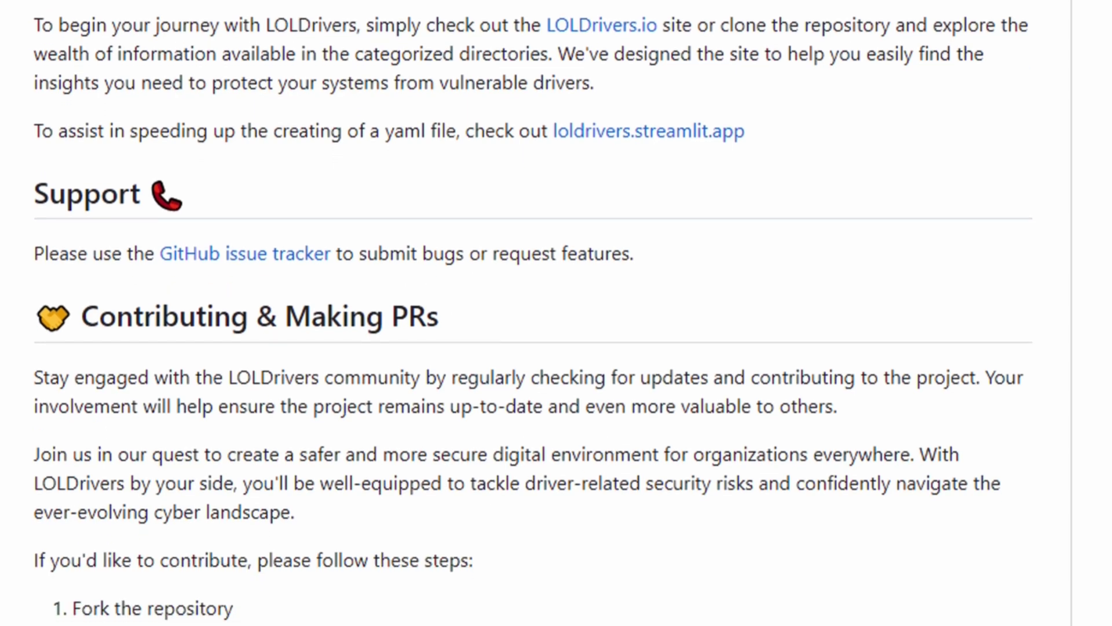
scroll(533, 313, "down", 5)
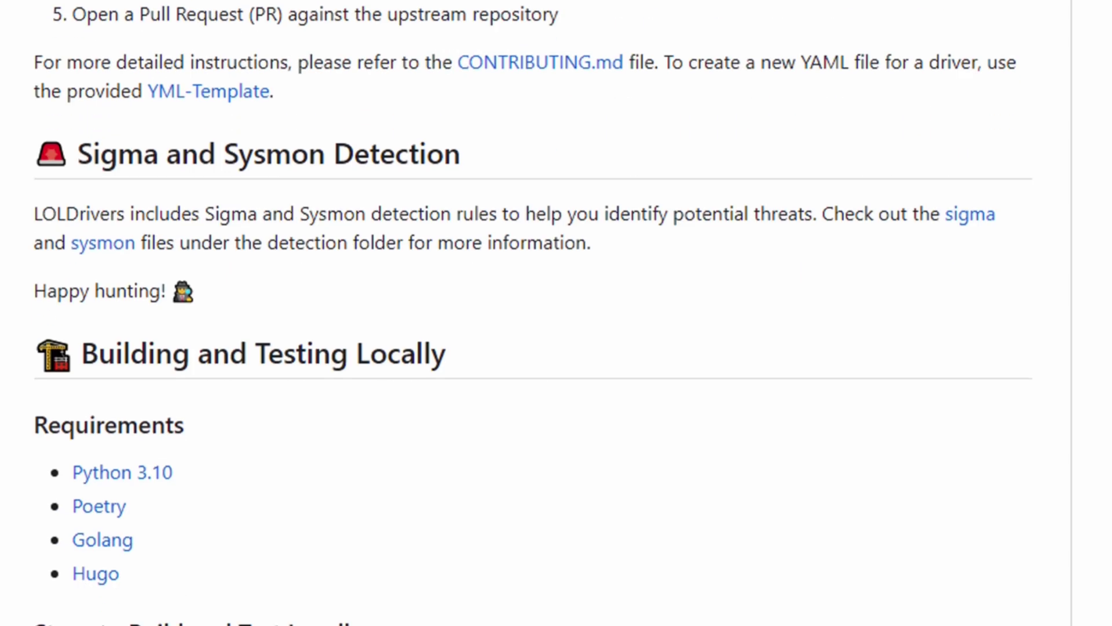
left_click(125, 248)
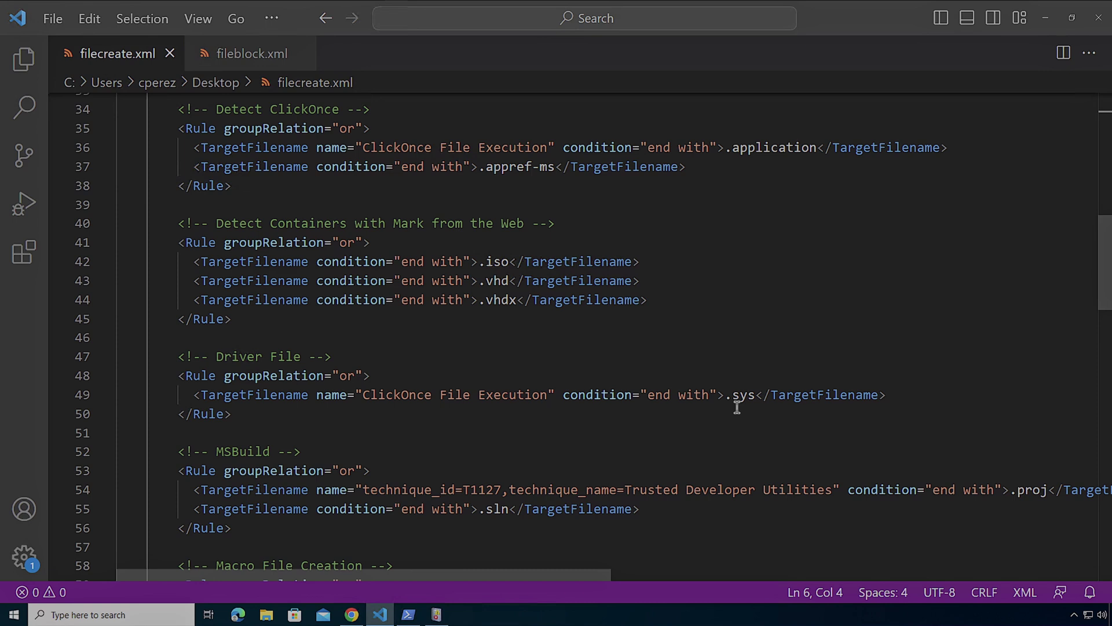
scroll(737, 407, "down", 2)
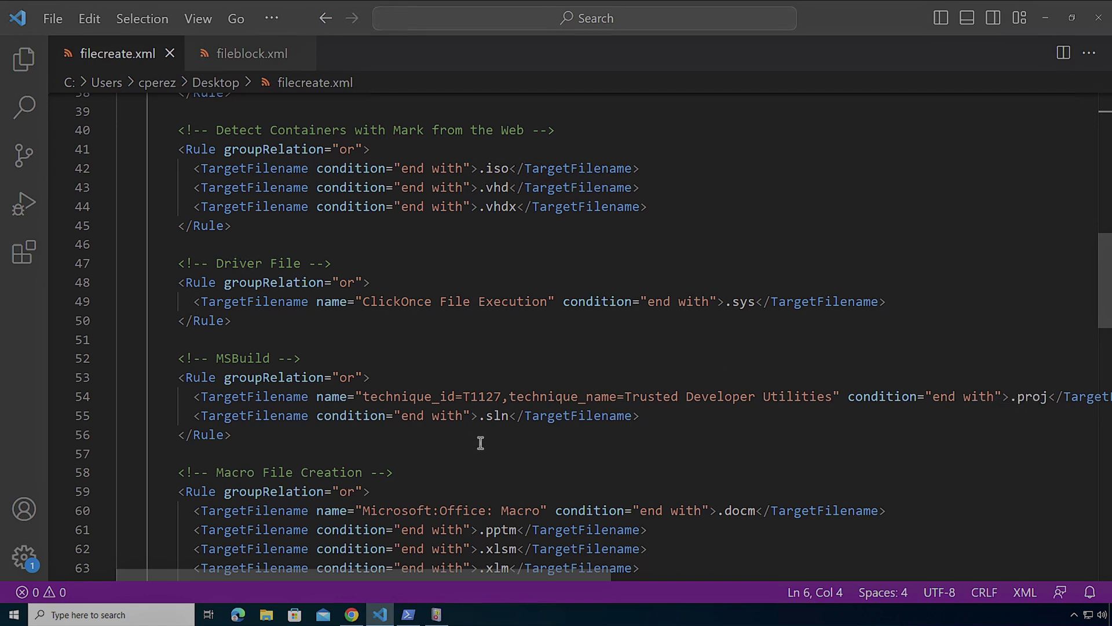
scroll(480, 443, "down", 4)
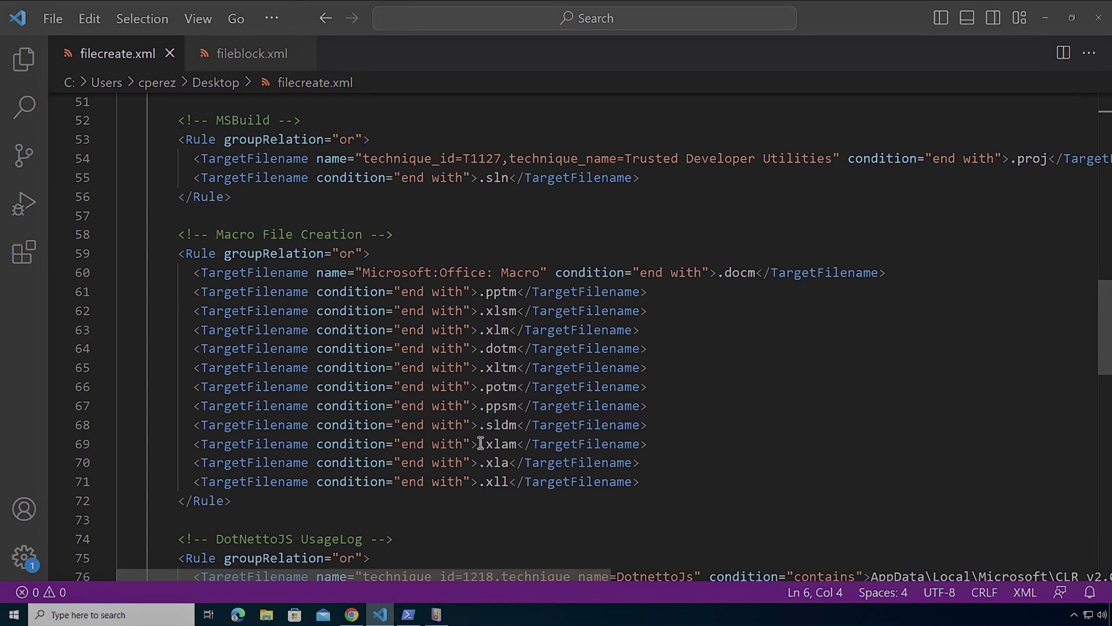
scroll(481, 444, "down", 2)
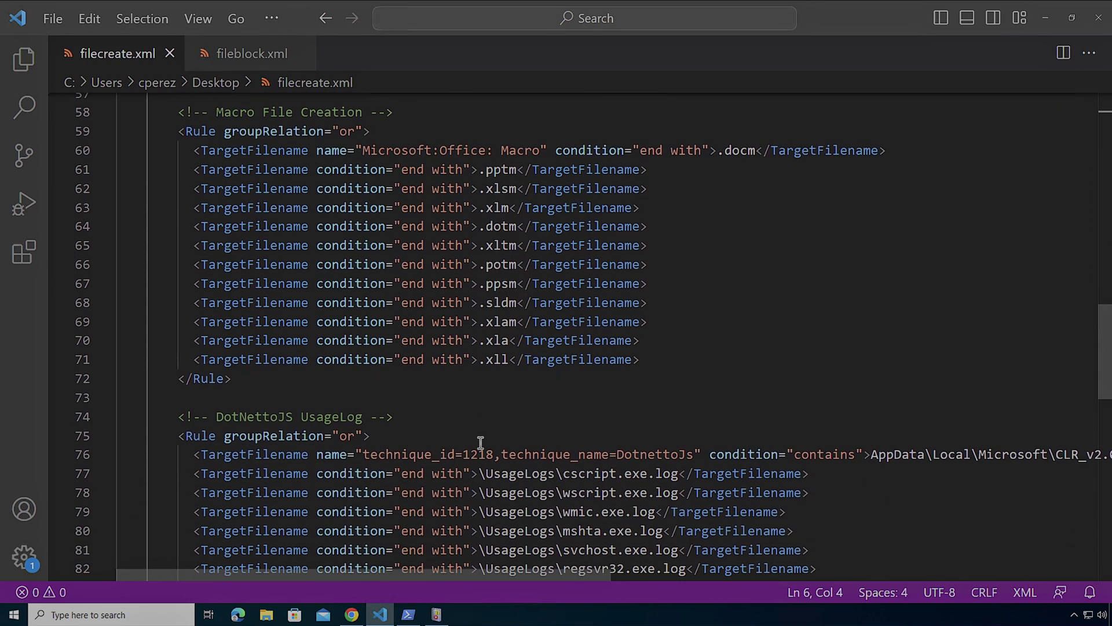
scroll(666, 497, "down", 2)
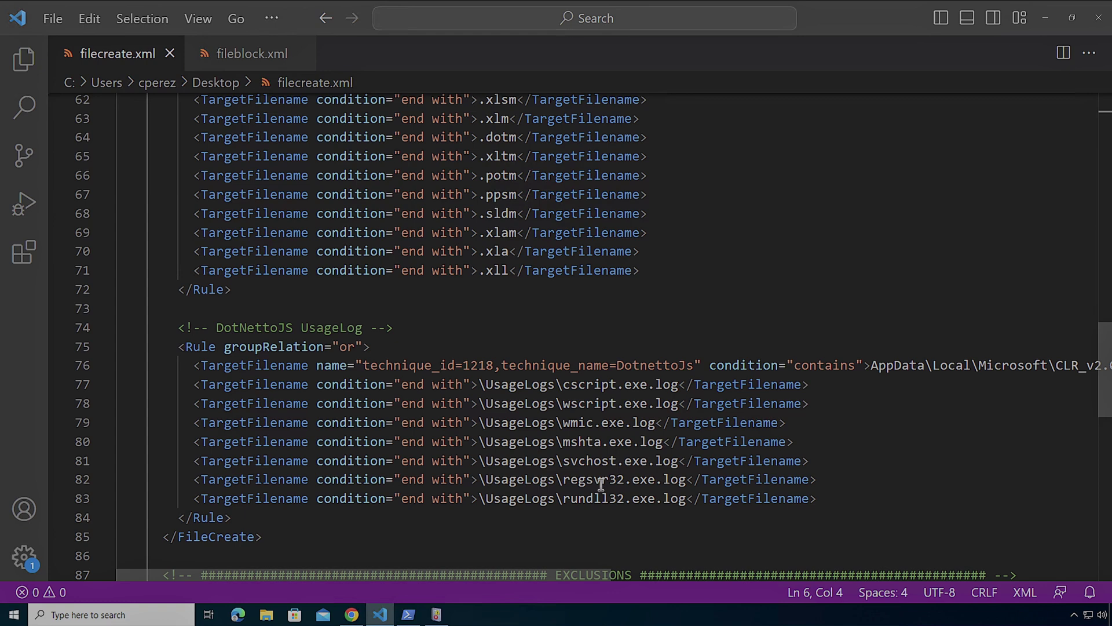
scroll(601, 484, "down", 6)
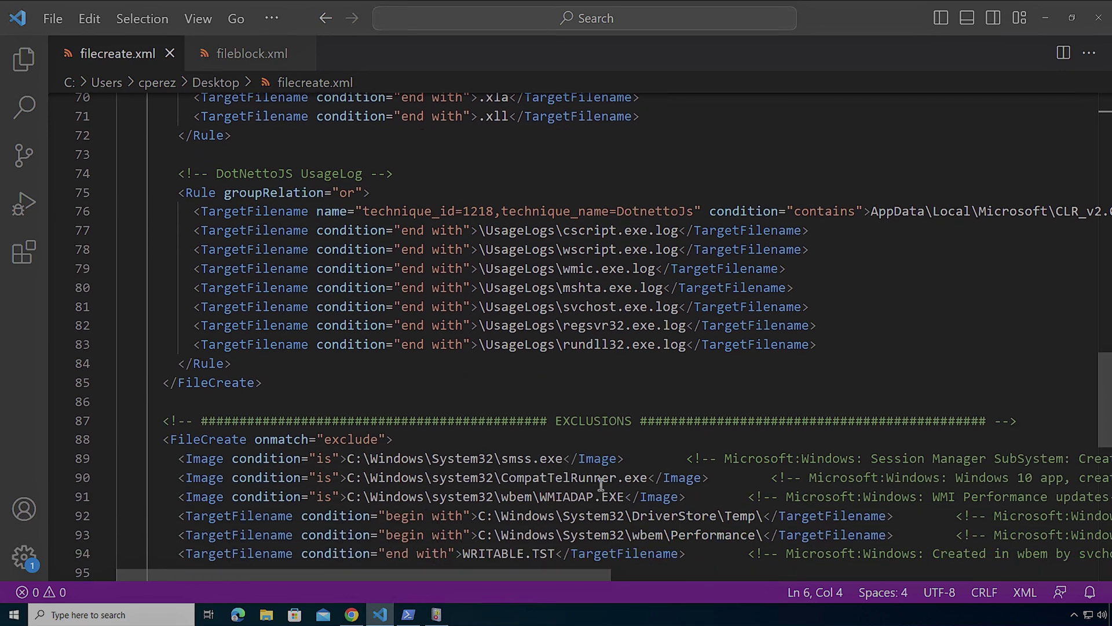
scroll(601, 485, "down", 1)
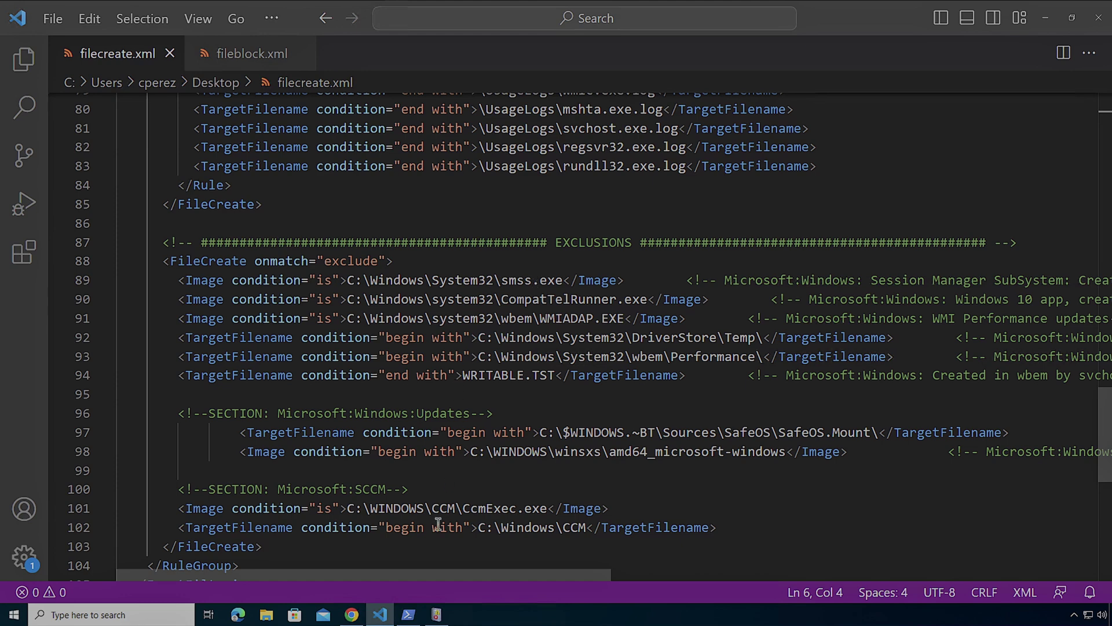
Run sysmon -c .\filecreate.xml in the administrator PowerShell window.
left_click(408, 614)
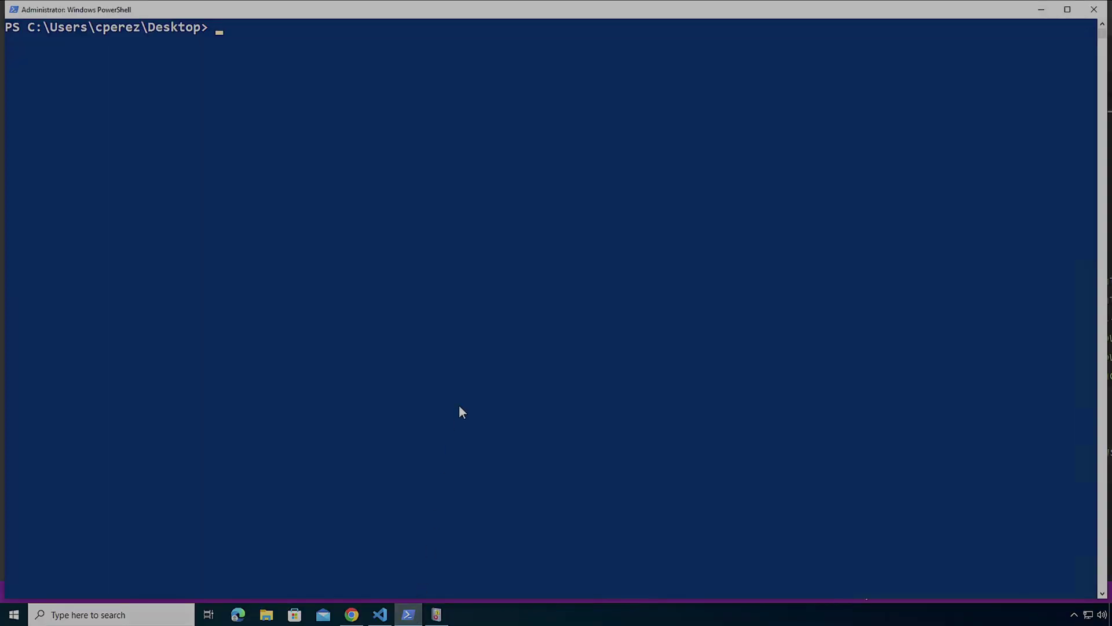
type("sysmon -c .\\filecreate.xml")
key("Return")
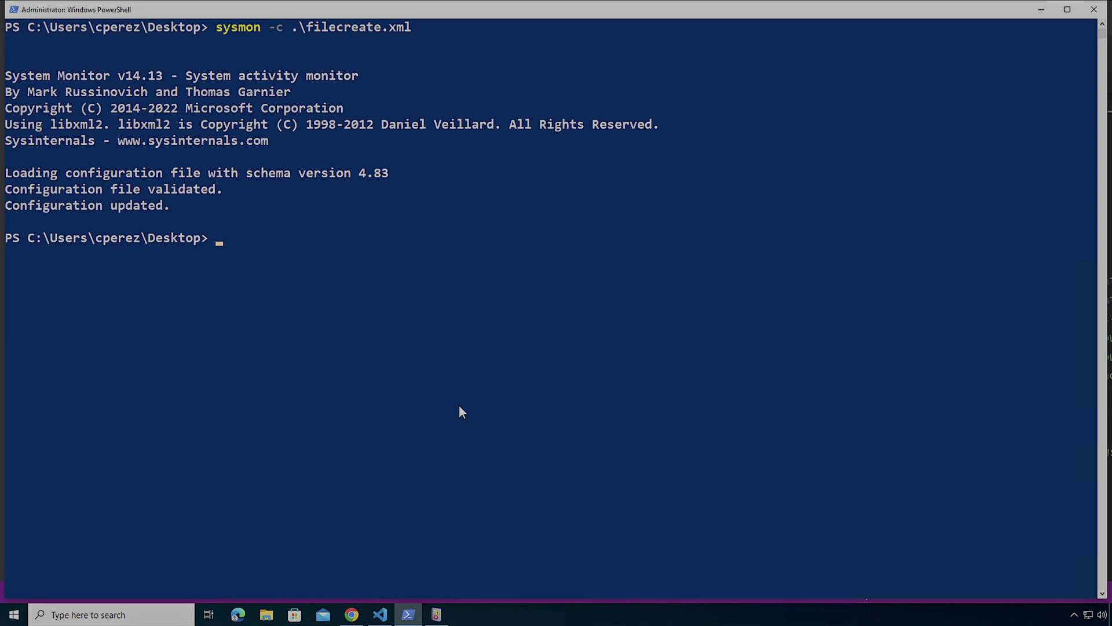
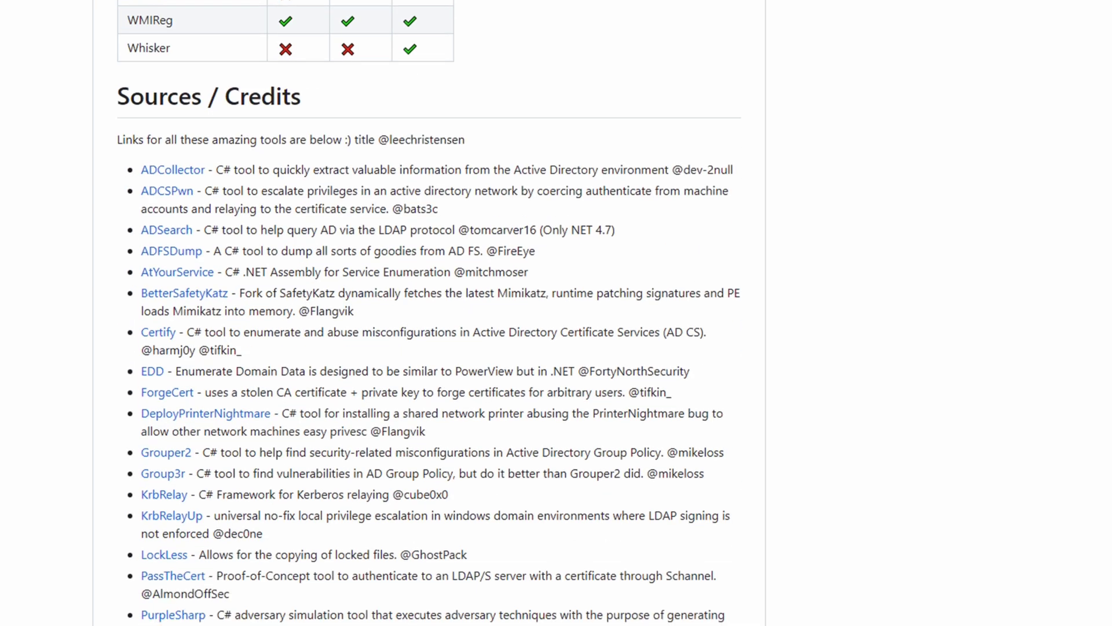
scroll(429, 313, "down", 13)
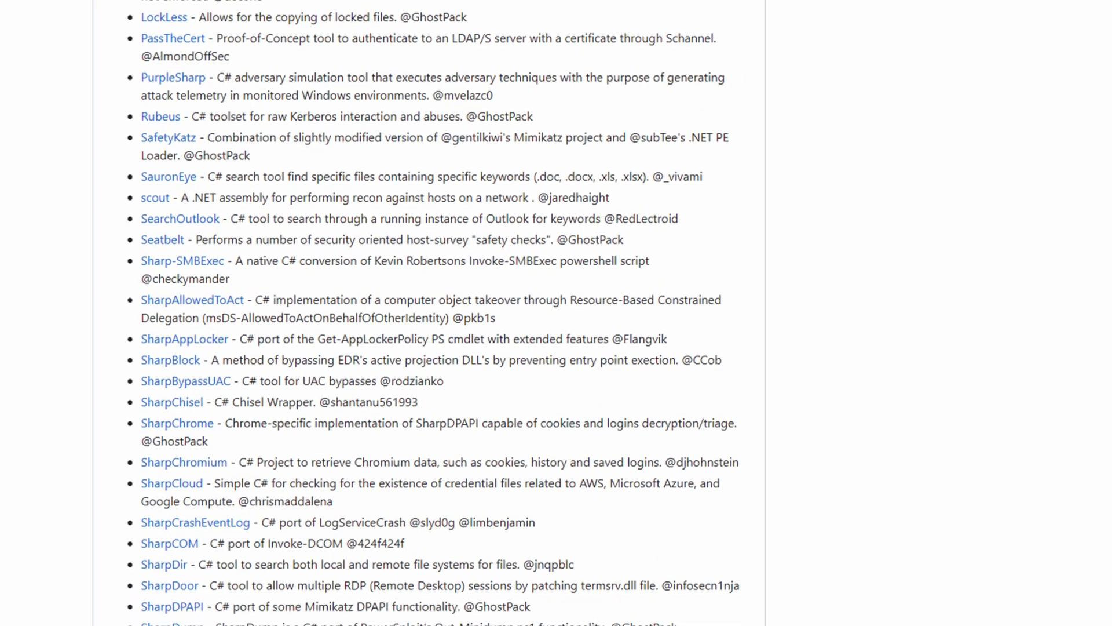
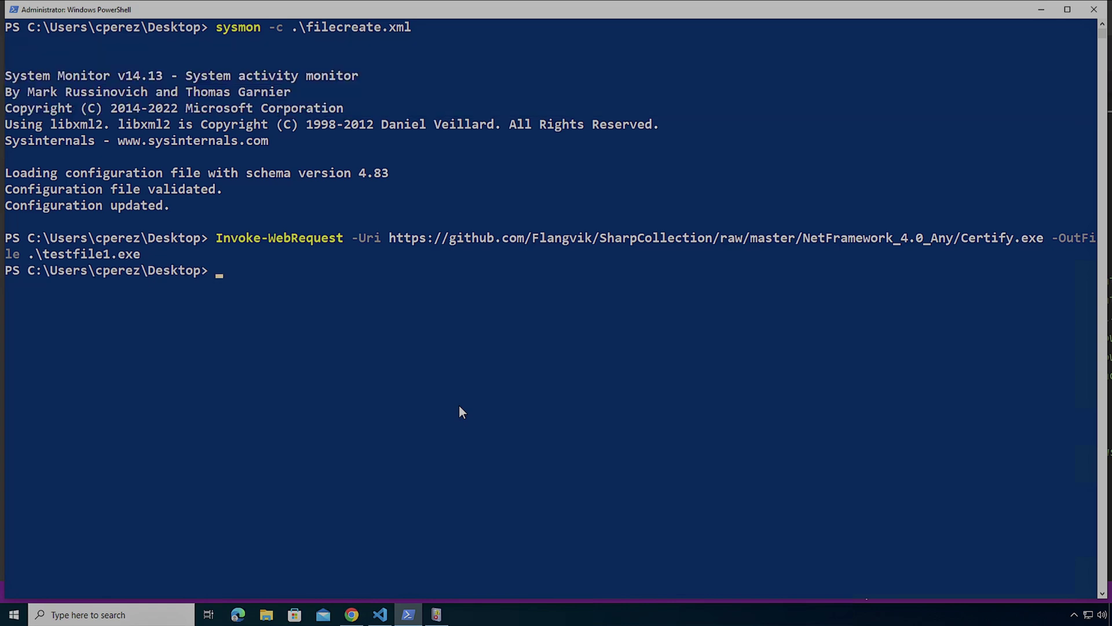
Enter the Get-SysmonFileCreateEvent command to list testfile1.exe's FileCreate event.
type("get-sysmon")
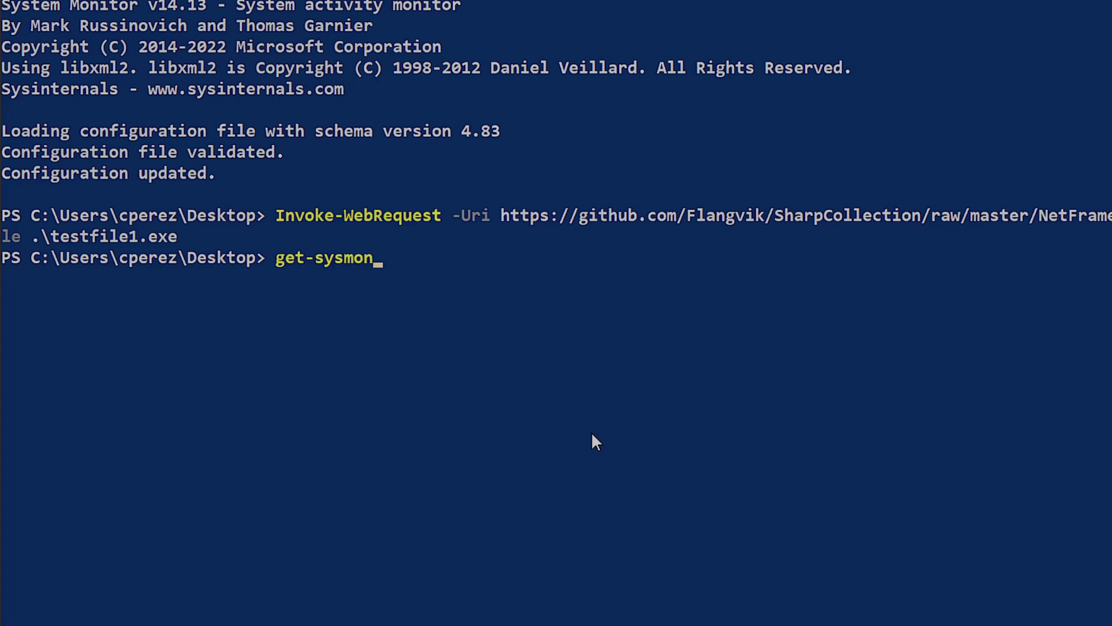
type("filec")
key("Tab")
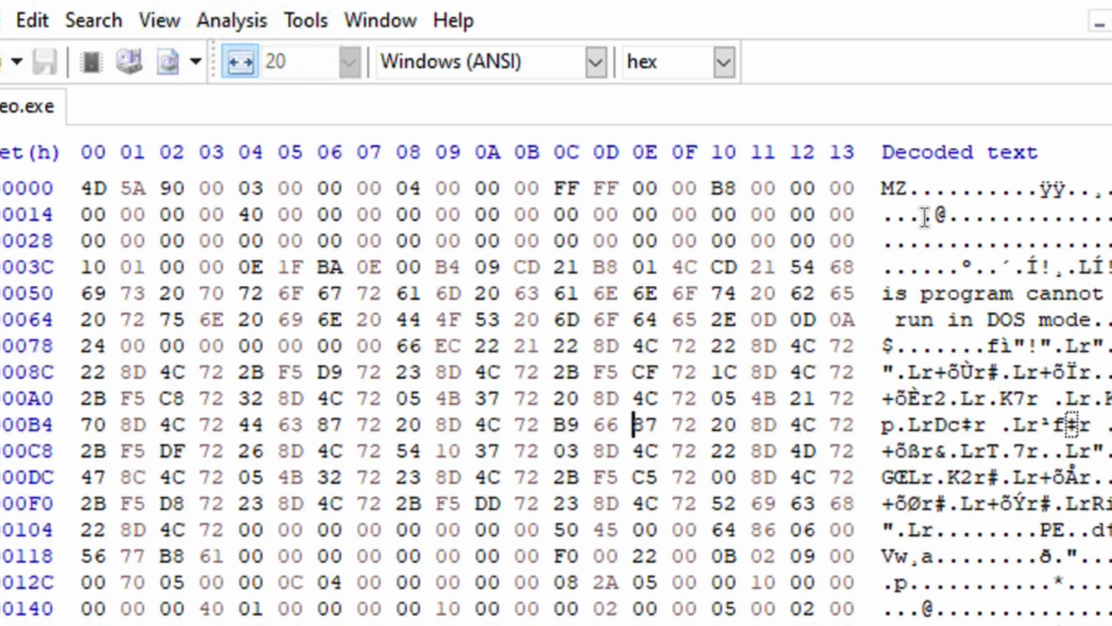
Select the MZ header bytes 4D 5A 90 at offset 0 in HxD.
left_click_drag(925, 198, 880, 197)
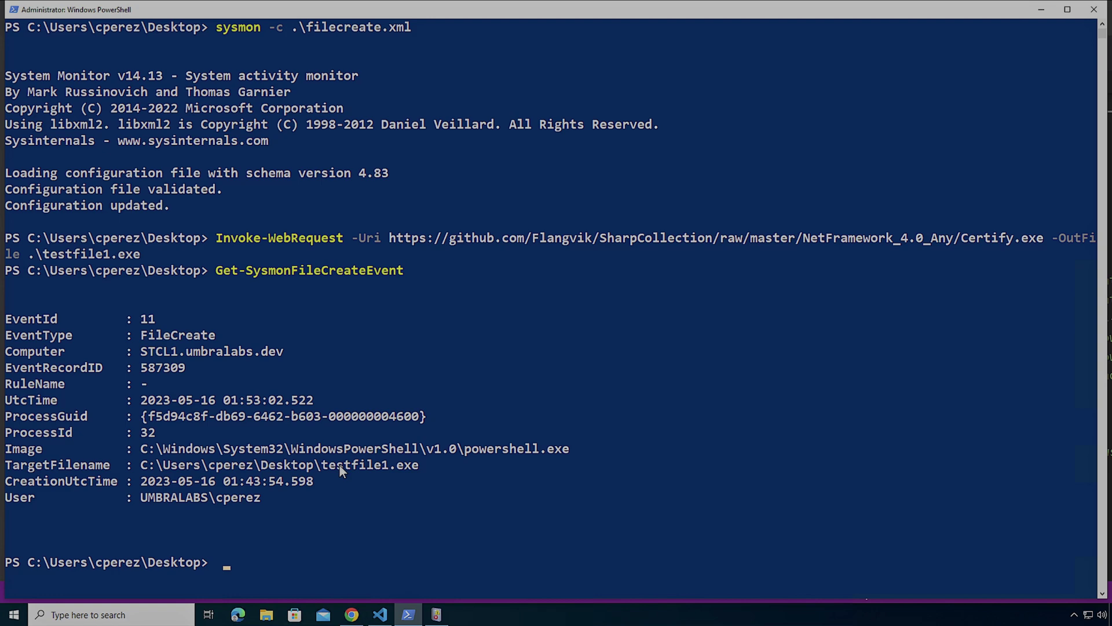
Enter the command sysmon -c .\fileblock.xml to load the file-block configuration.
type("sysmon -c fileb")
key("Tab")
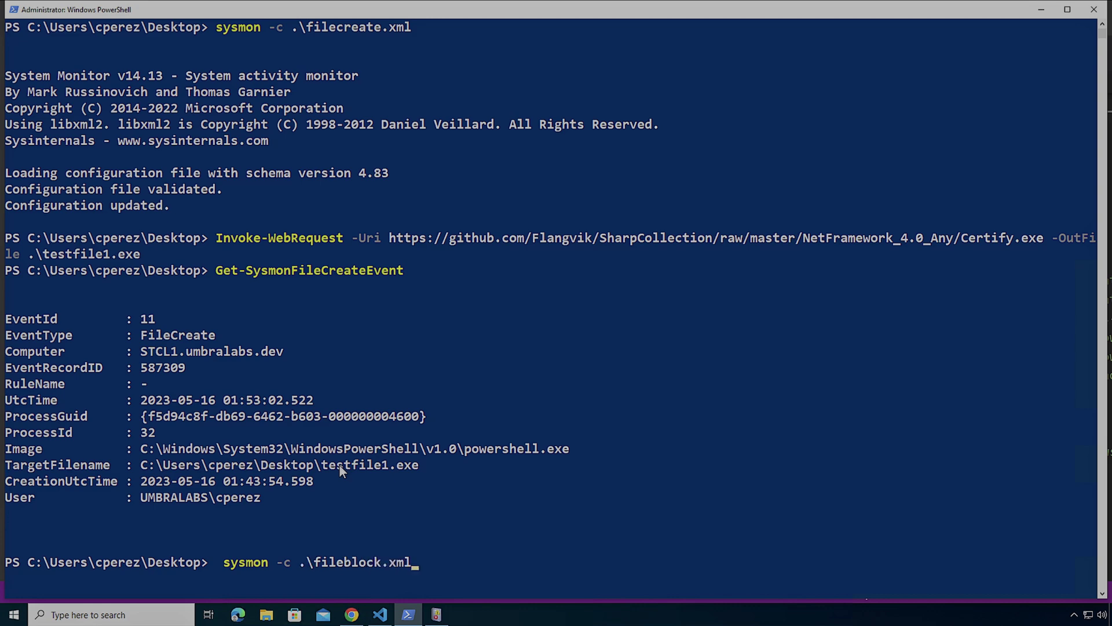
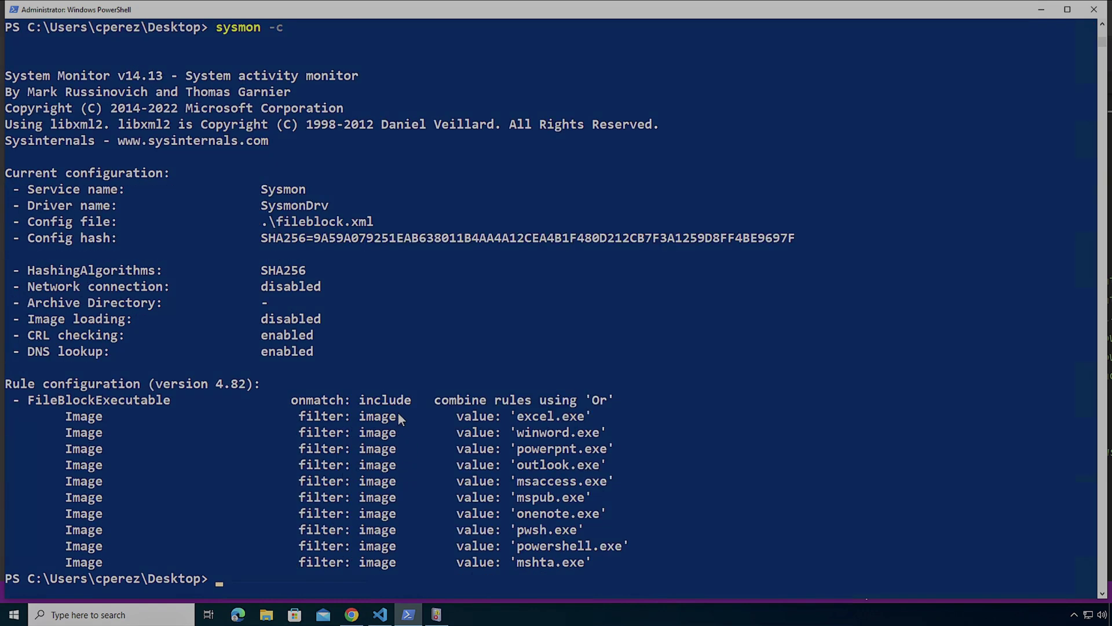
Inspect the ten FileBlockExecutable image rules in fileblock.xml, then switch back to PowerShell.
left_click(380, 615)
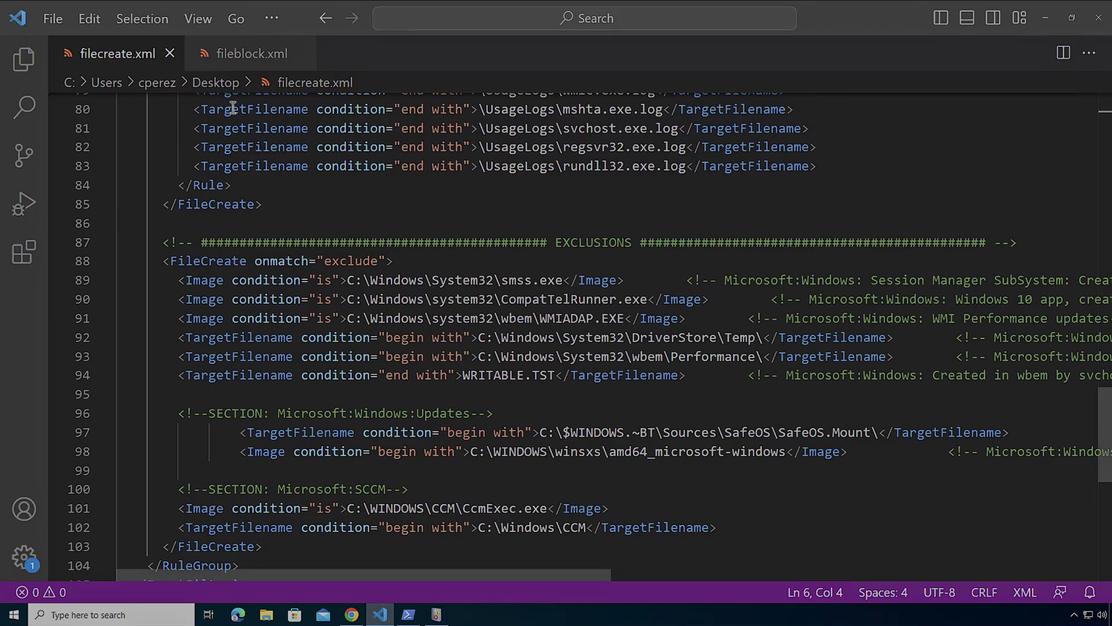
left_click(246, 53)
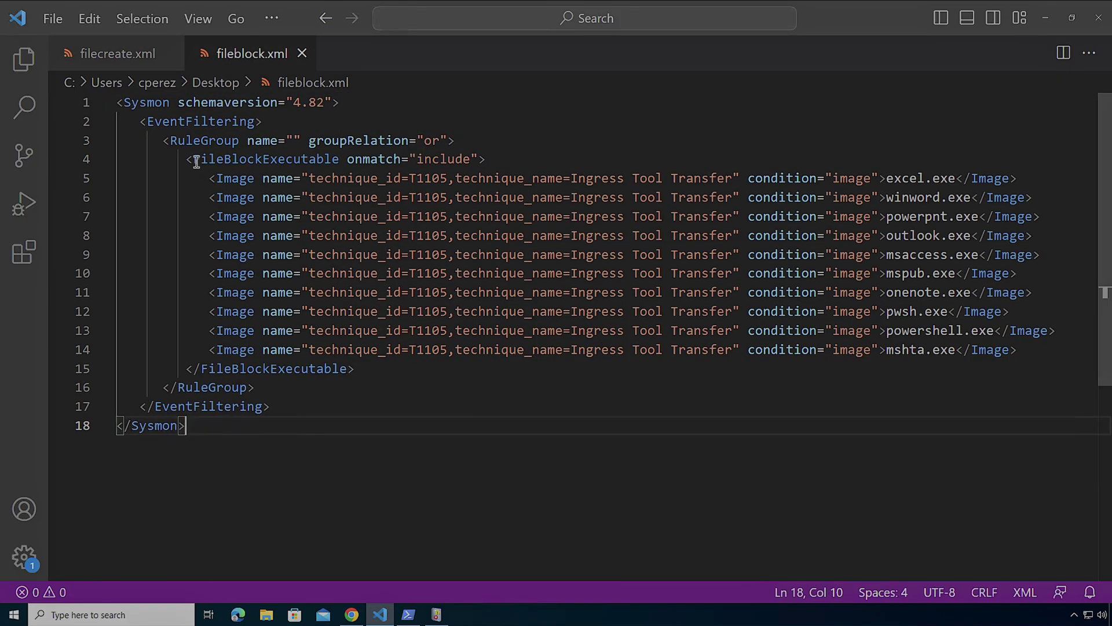
left_click_drag(194, 160, 341, 161)
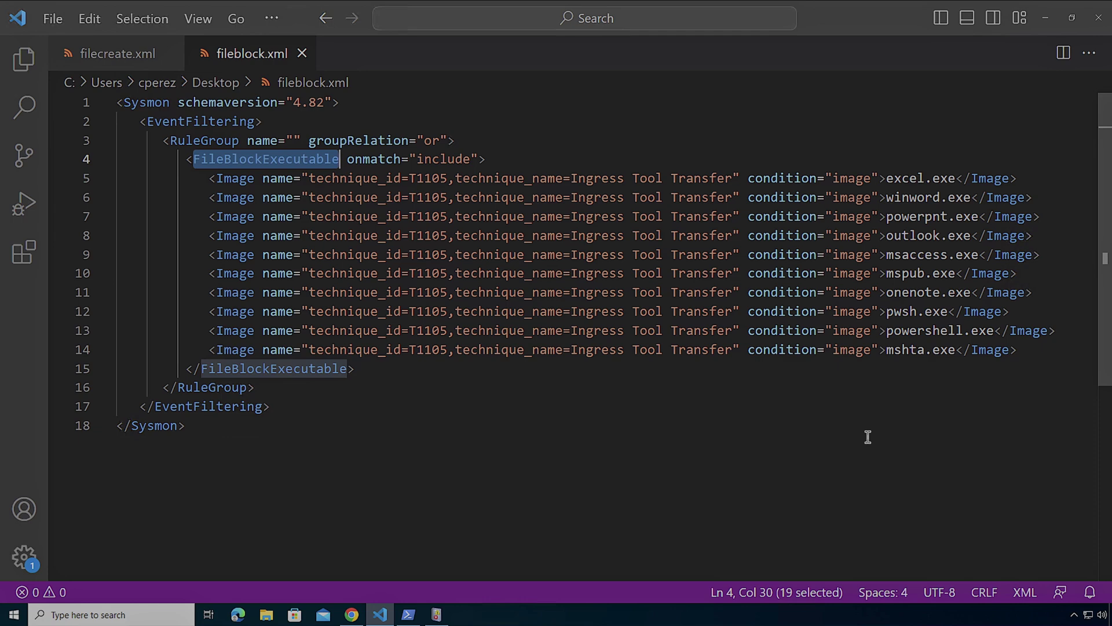
left_click(408, 614)
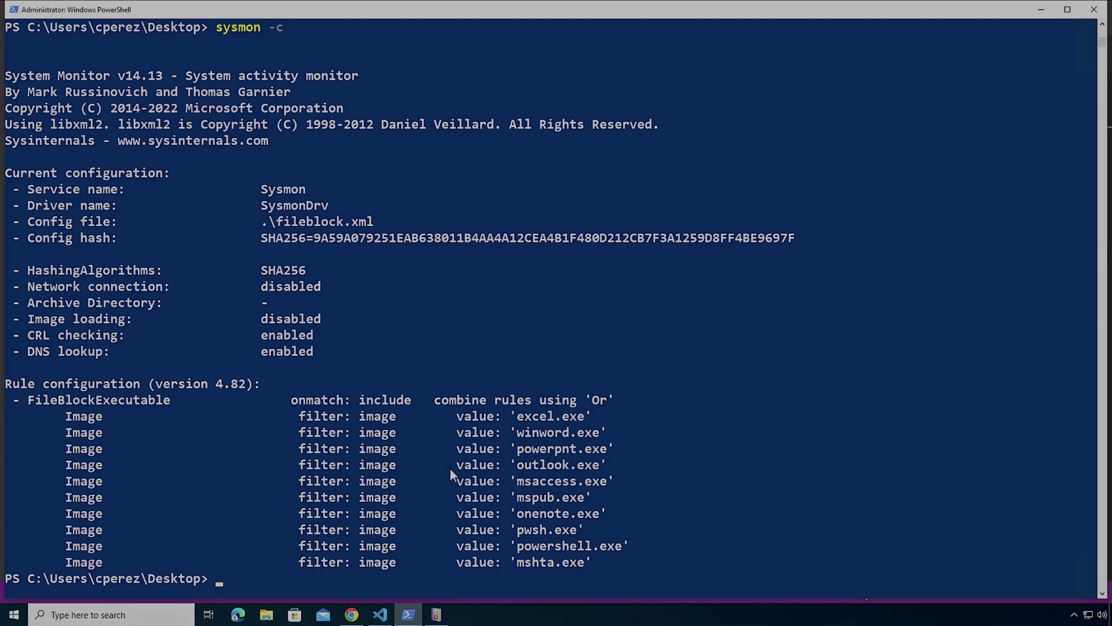
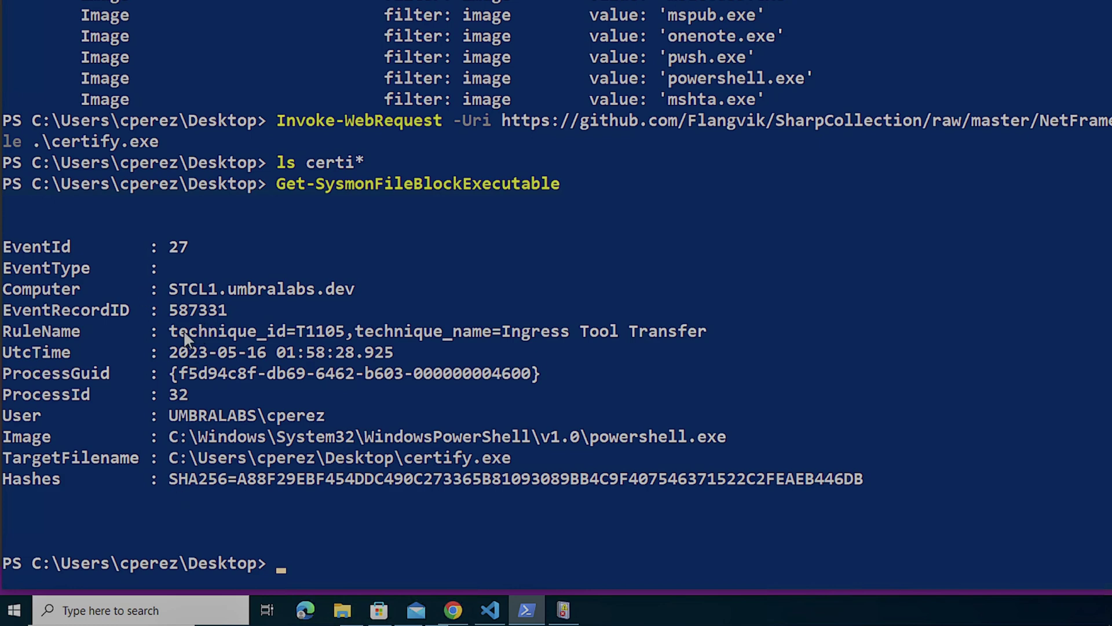
Highlight the RuleName line 'technique_id=T1105, Ingress Tool Transfer' in the event 27 output.
left_click_drag(171, 331, 685, 336)
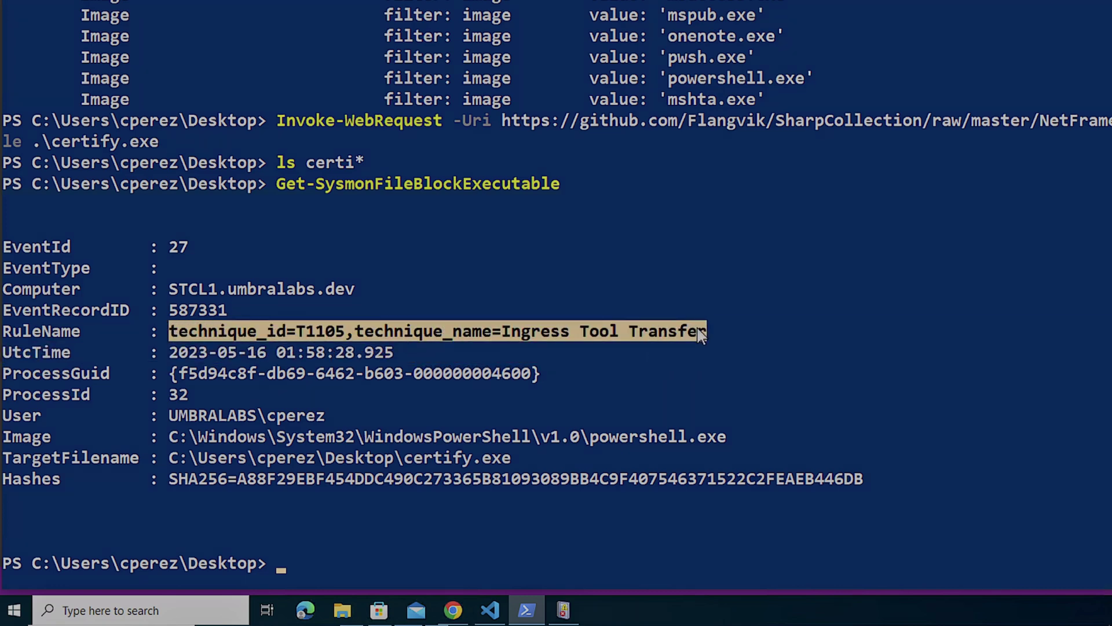